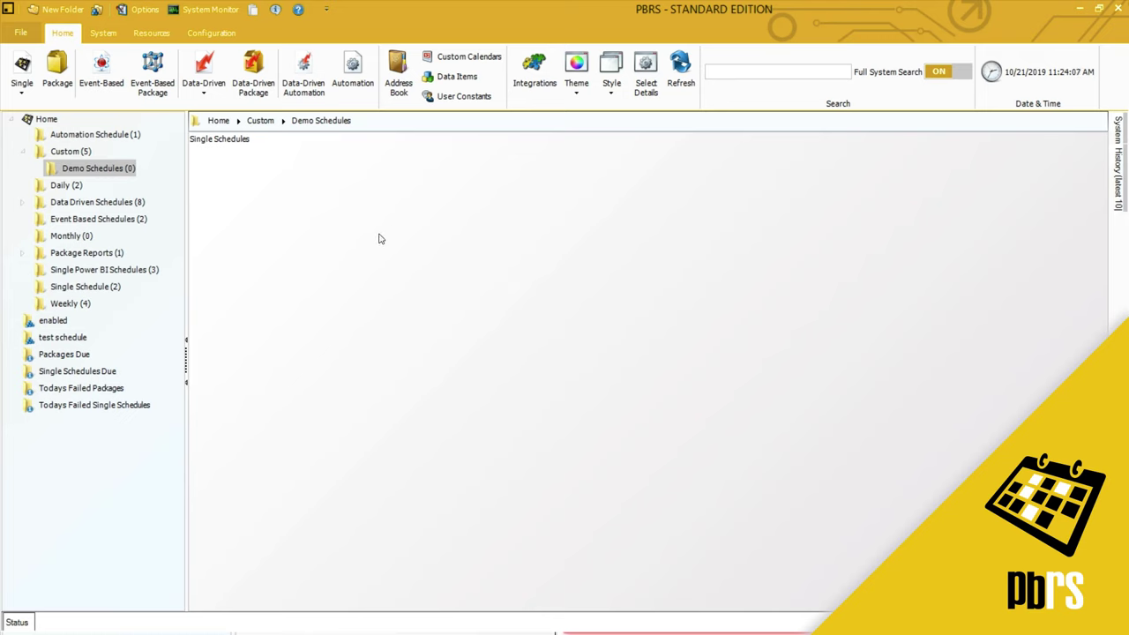
- Start a single Power BI schedule using the Power BI account and the Property Sales report
left_click(24, 93)
left_click(36, 110)
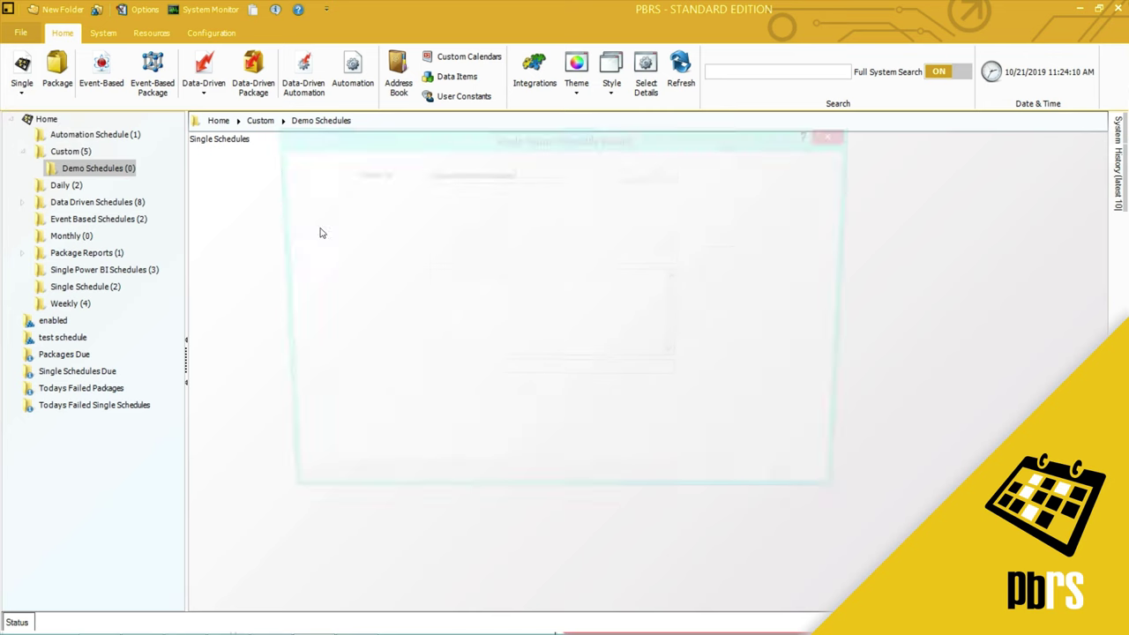
left_click(614, 194)
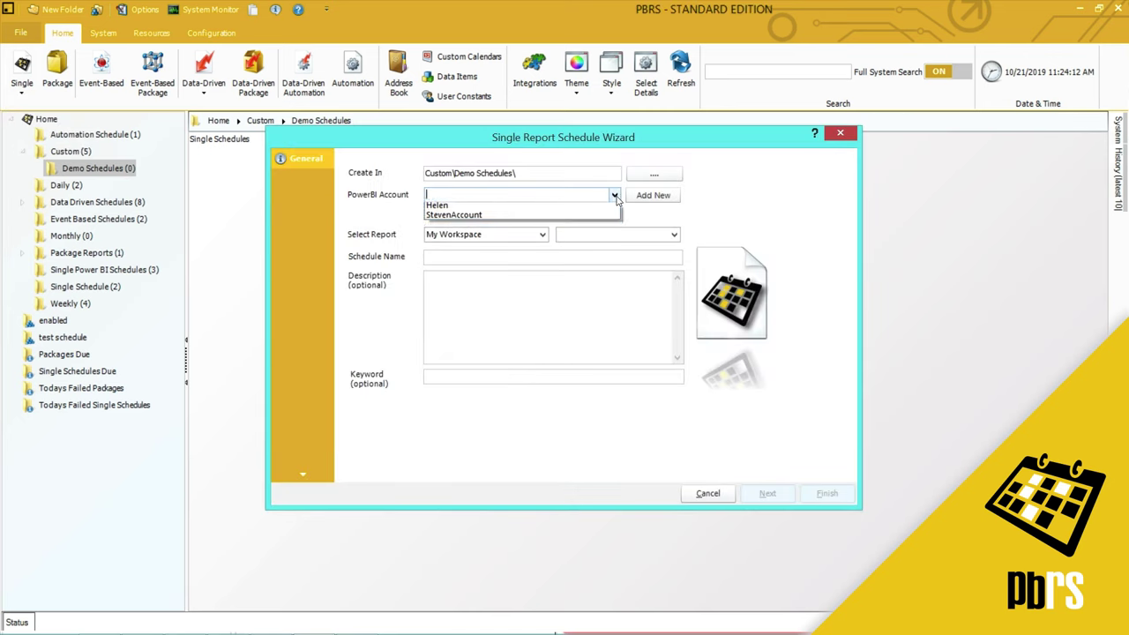
left_click(615, 222)
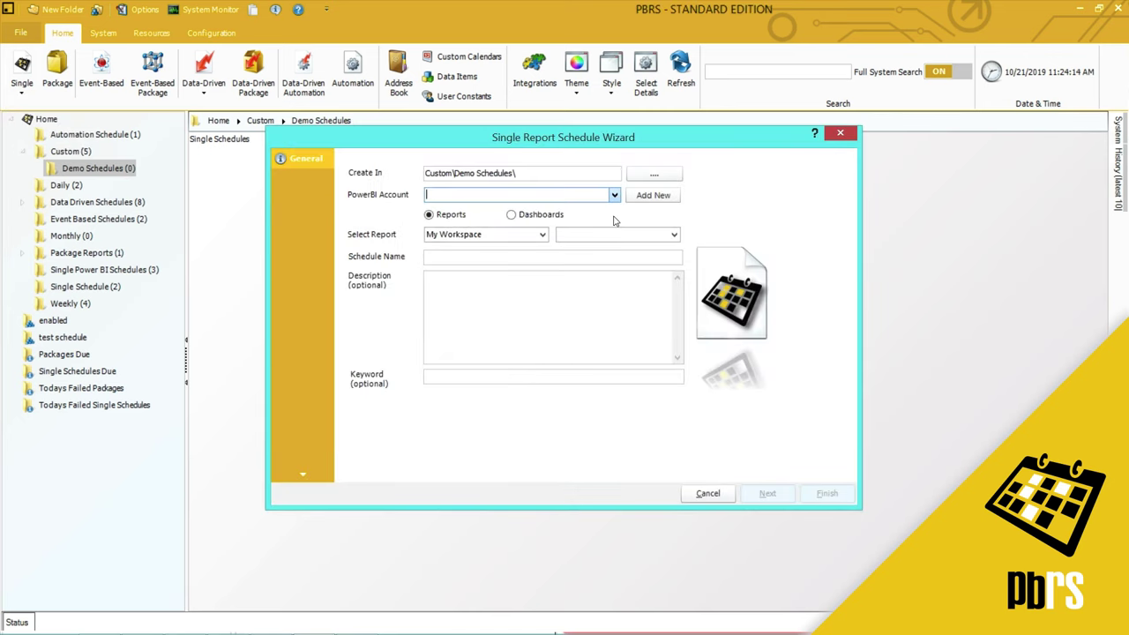
left_click(674, 235)
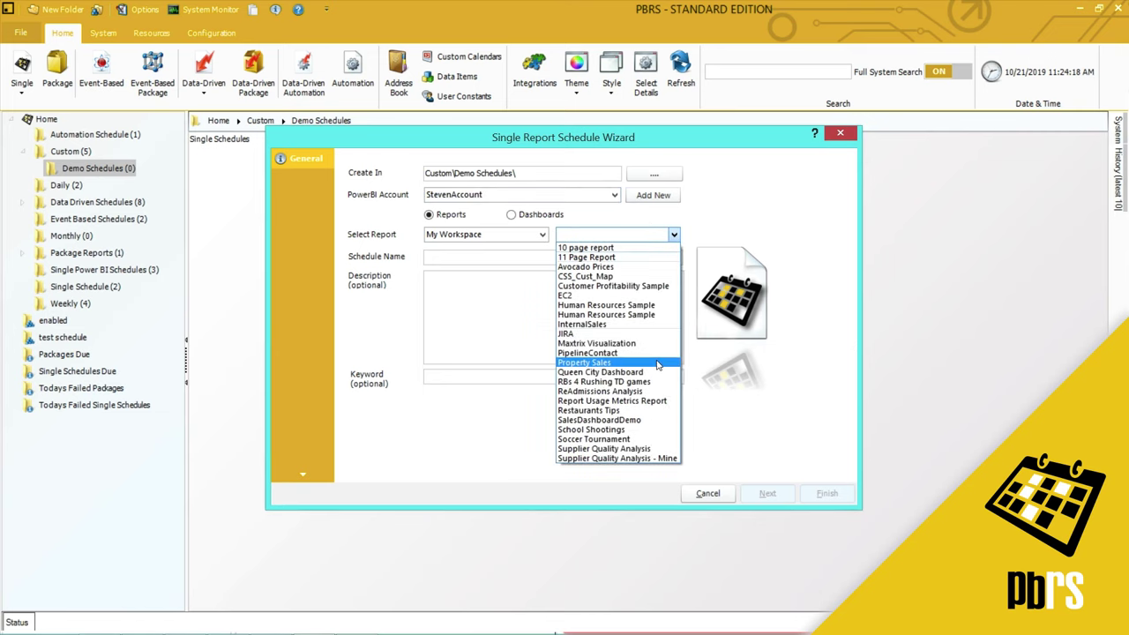
left_click(657, 364)
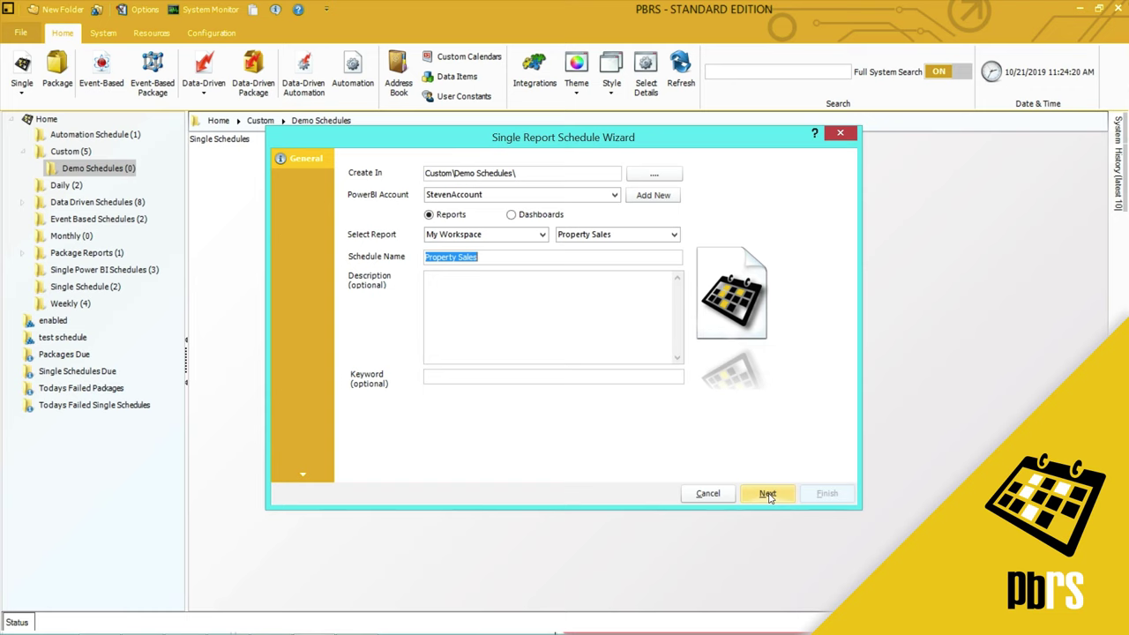
left_click(766, 494)
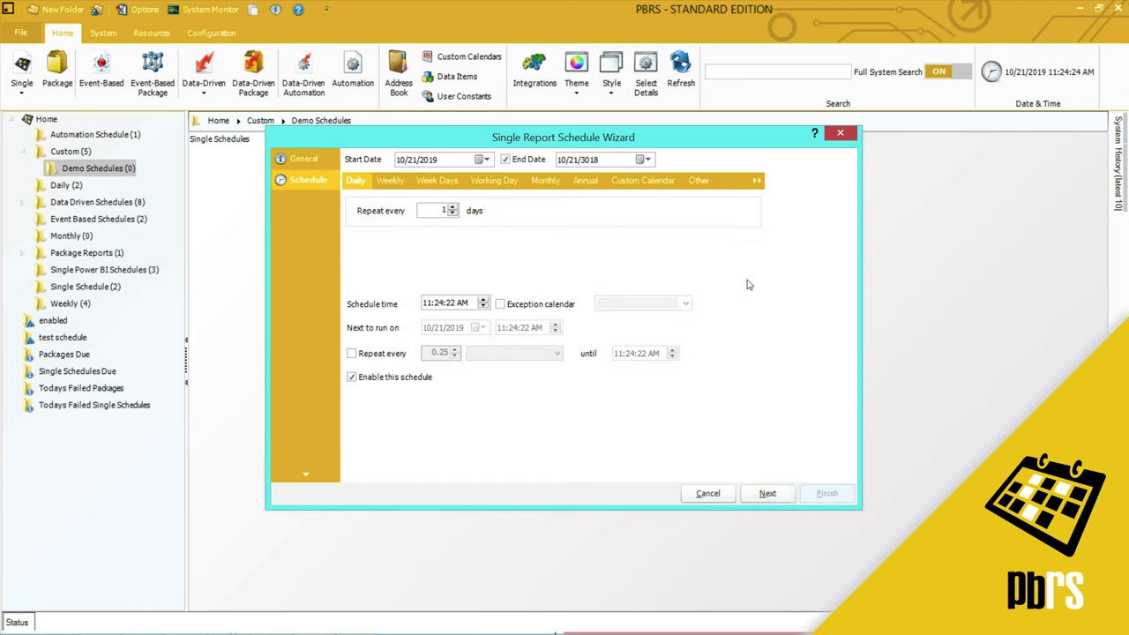
- Set the schedule to recur monthly on the Last Day of every month
left_click(545, 181)
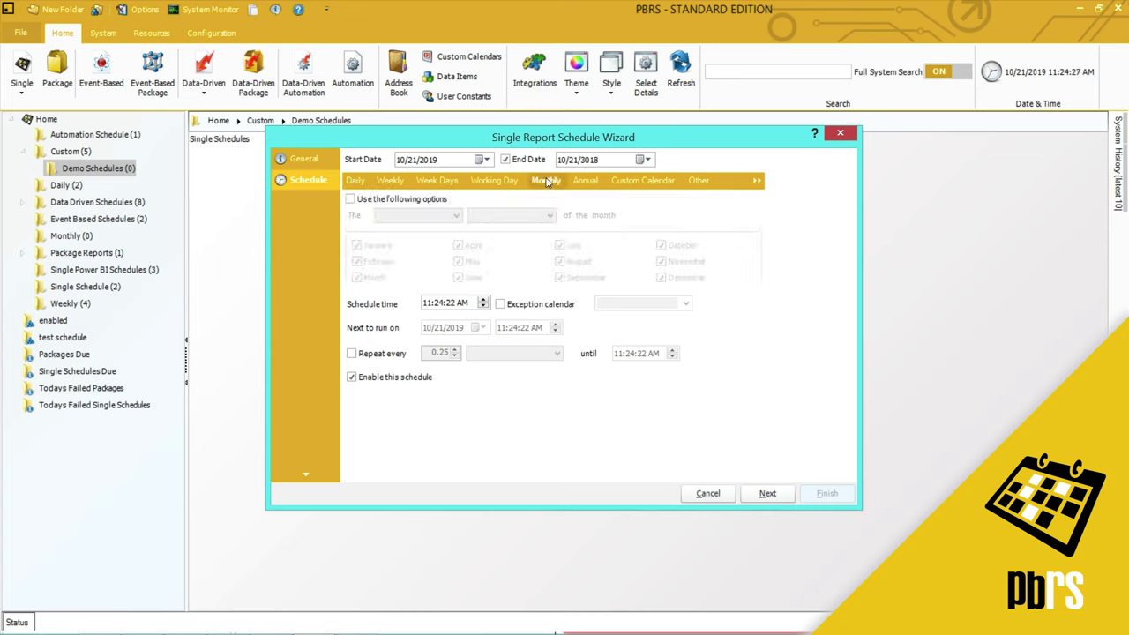
left_click(351, 201)
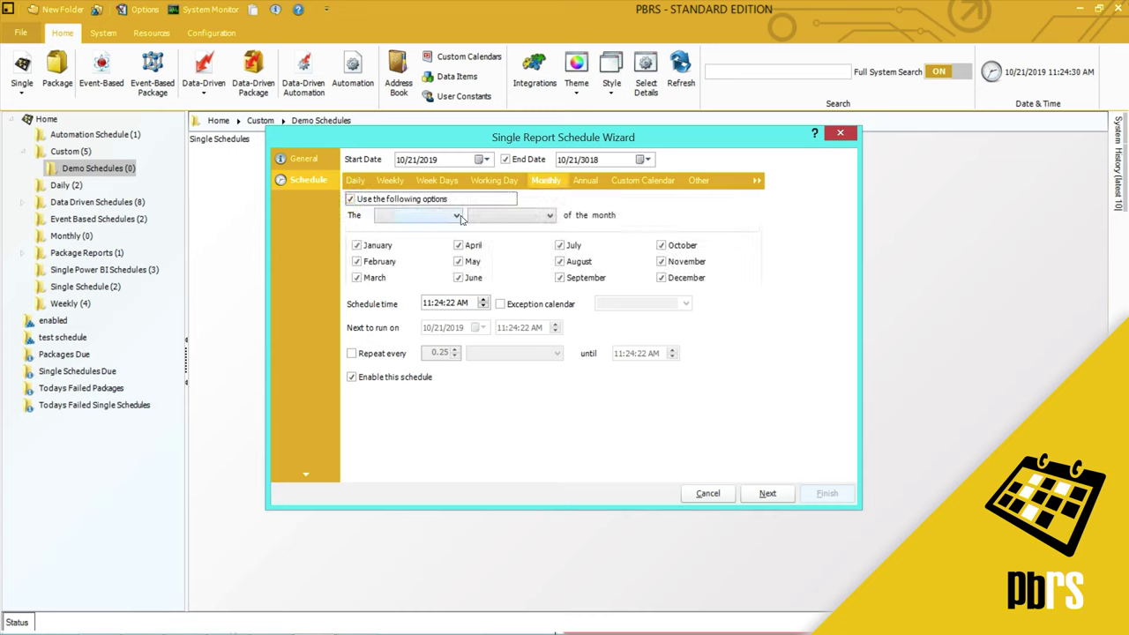
left_click(456, 216)
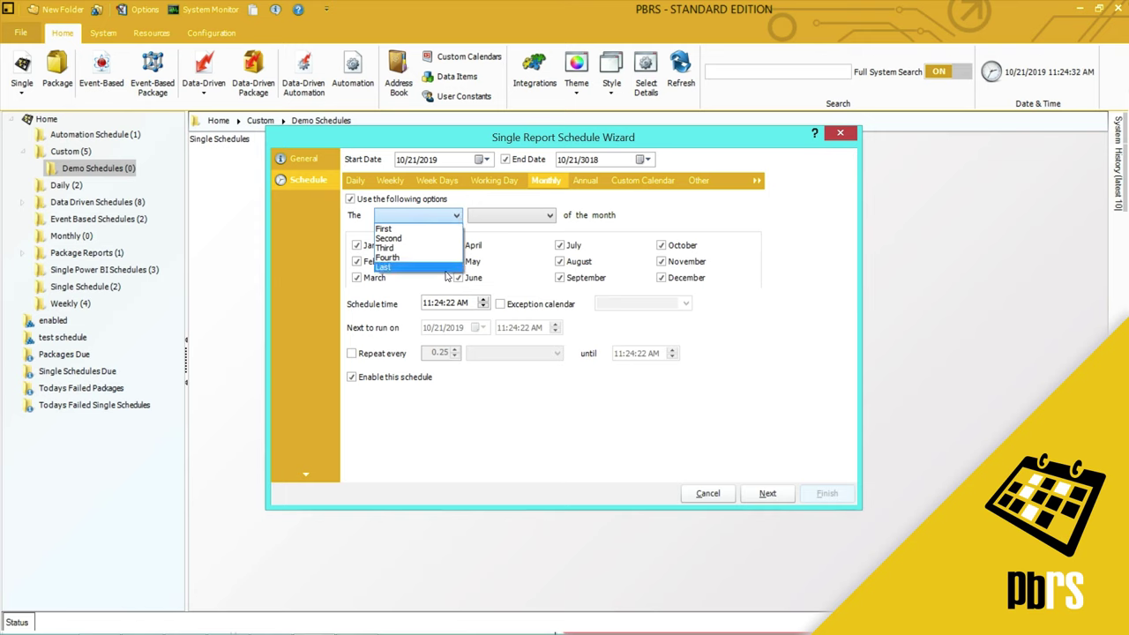
left_click(447, 268)
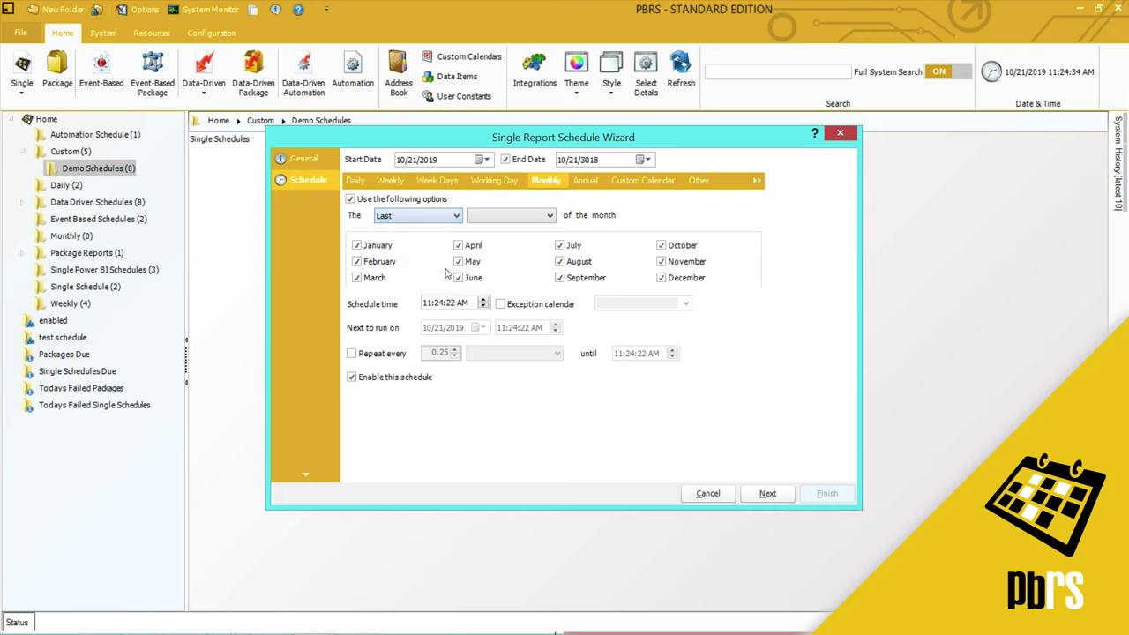
left_click(549, 217)
left_click(542, 229)
left_click(767, 493)
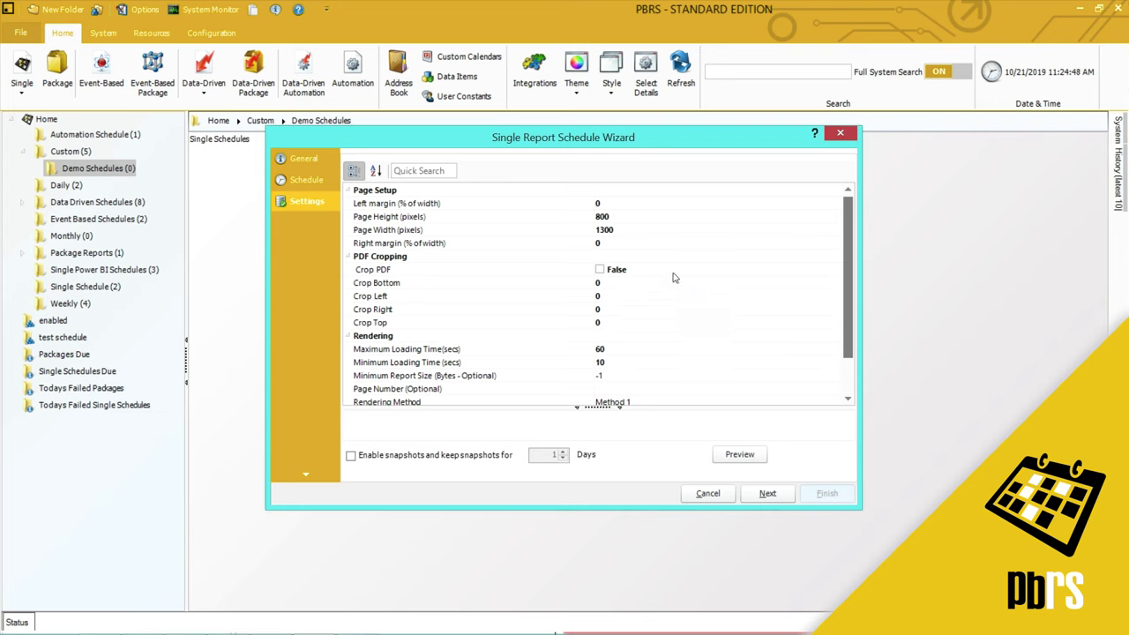
- Keep the default page size of 1300 by 800 pixels and go to Report Filters
left_click(619, 229)
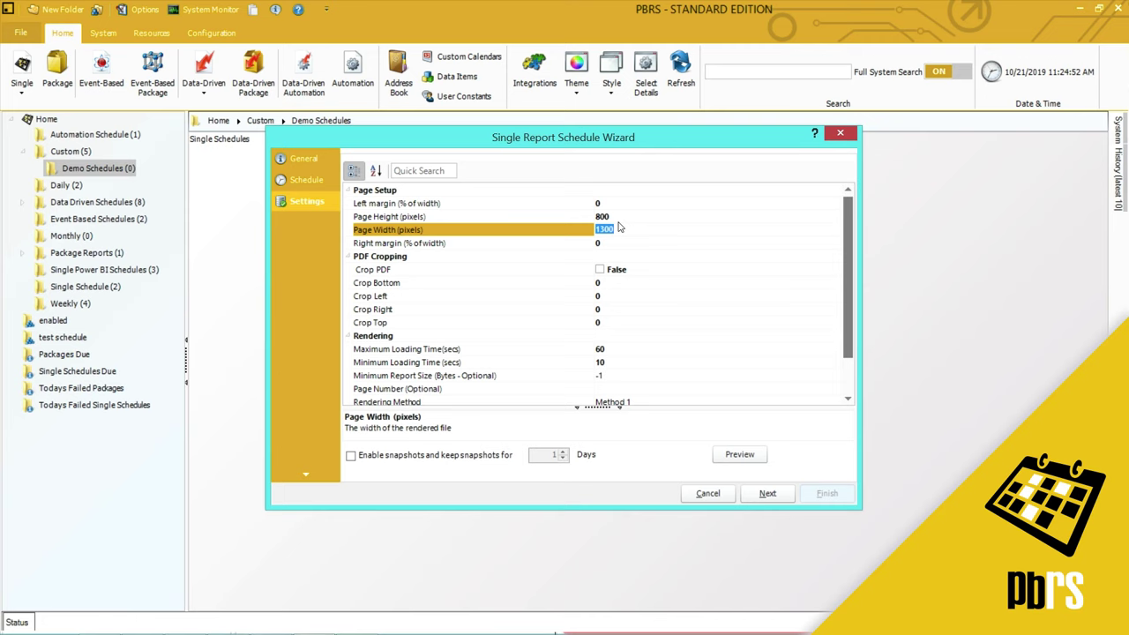
left_click(620, 218)
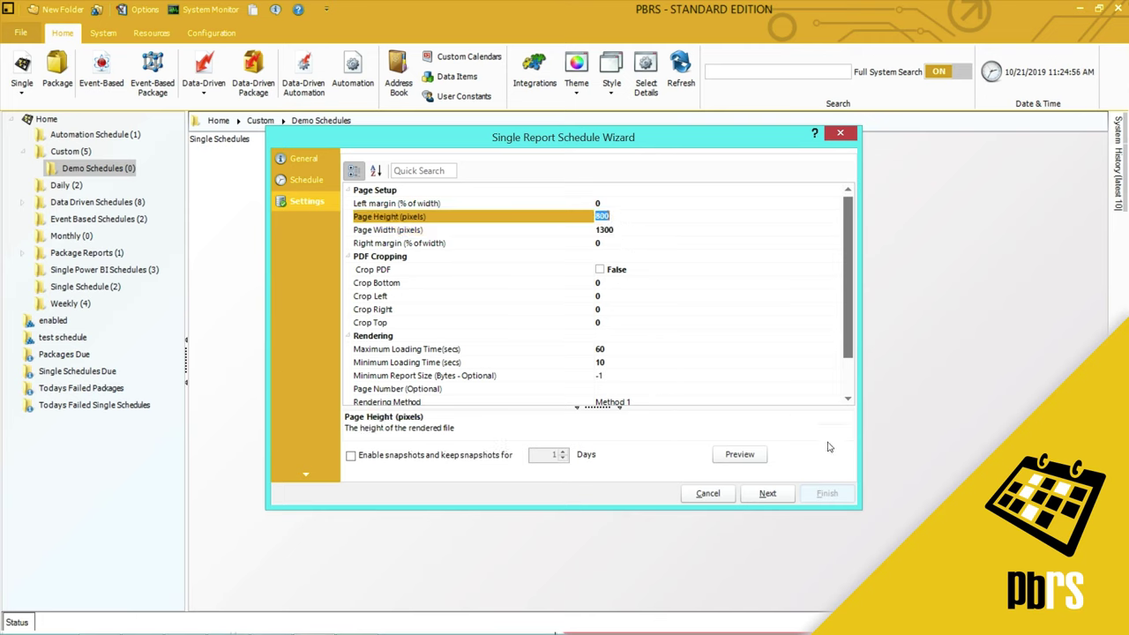
left_click(768, 495)
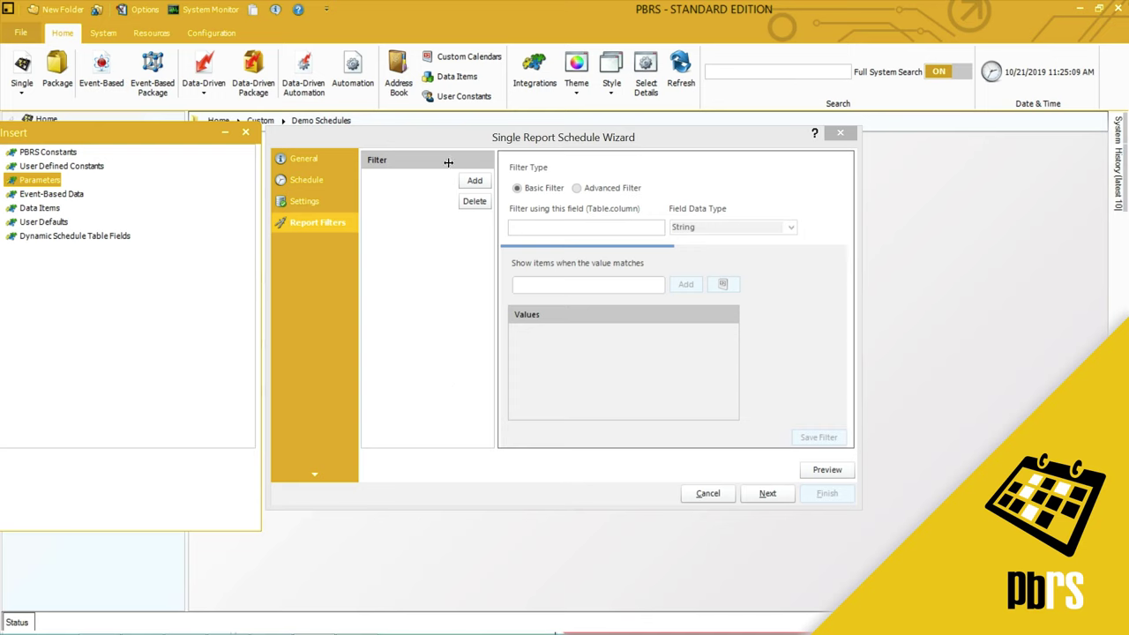
- Add and save a filter on sales_data.Executive matching one executive's name, then start another filter
left_click(471, 180)
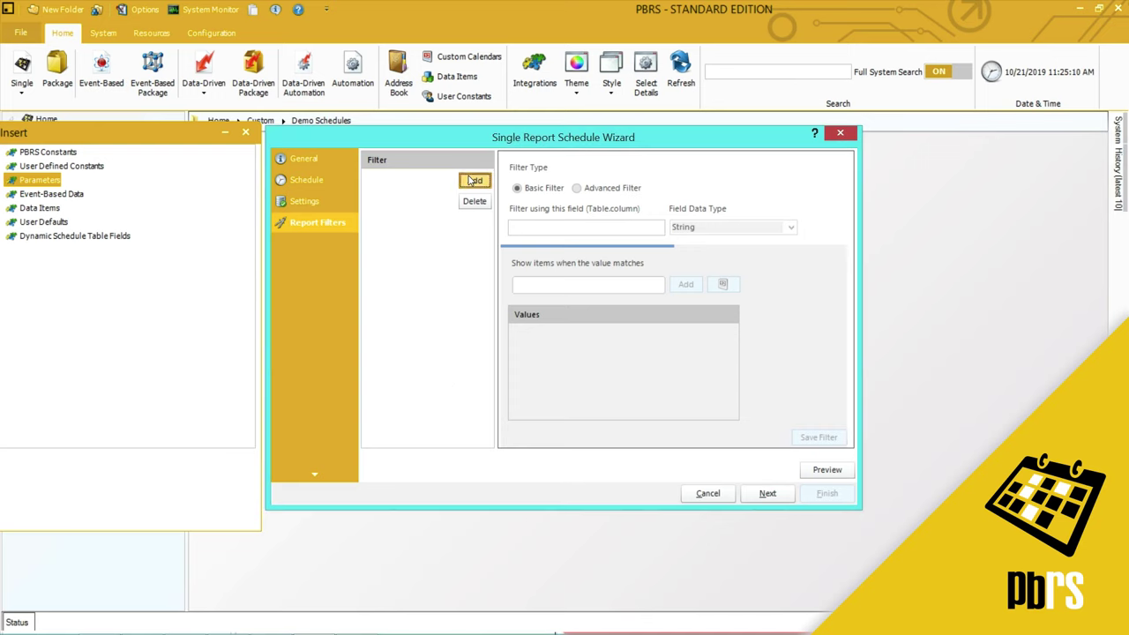
left_click(537, 226)
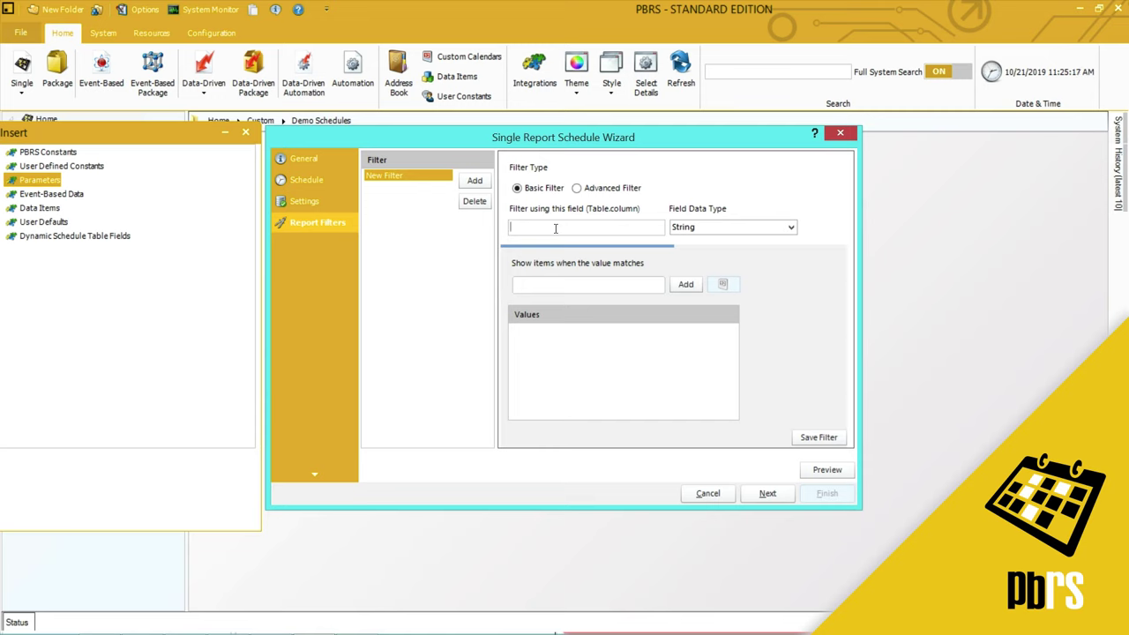
type("sales_data.Executive")
left_click(612, 283)
type("Aidan Pouros")
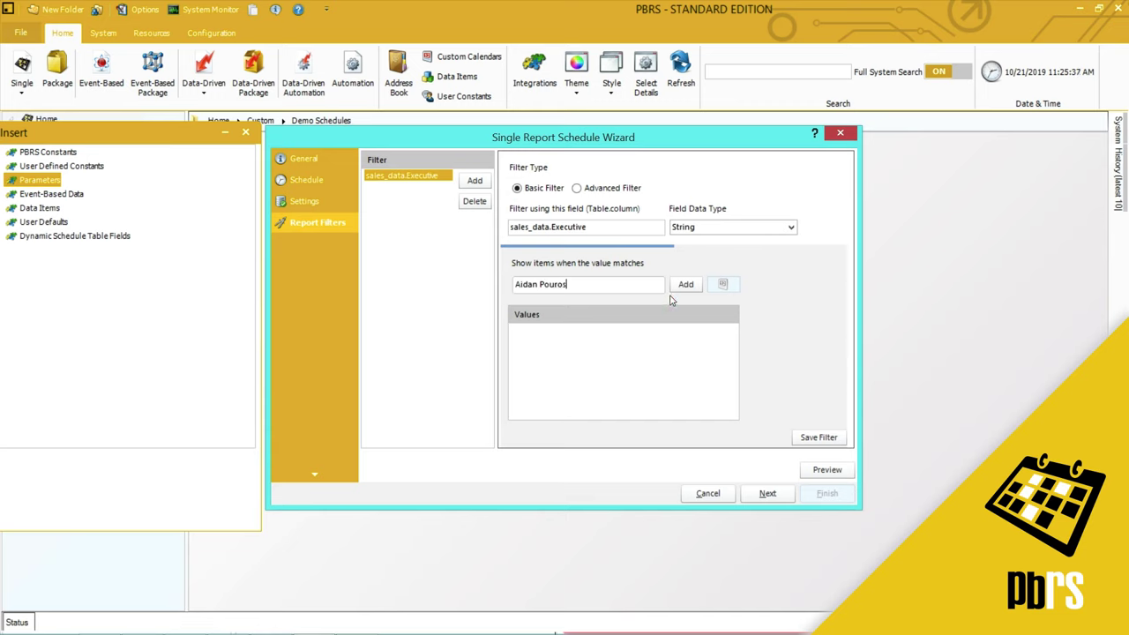
left_click(686, 283)
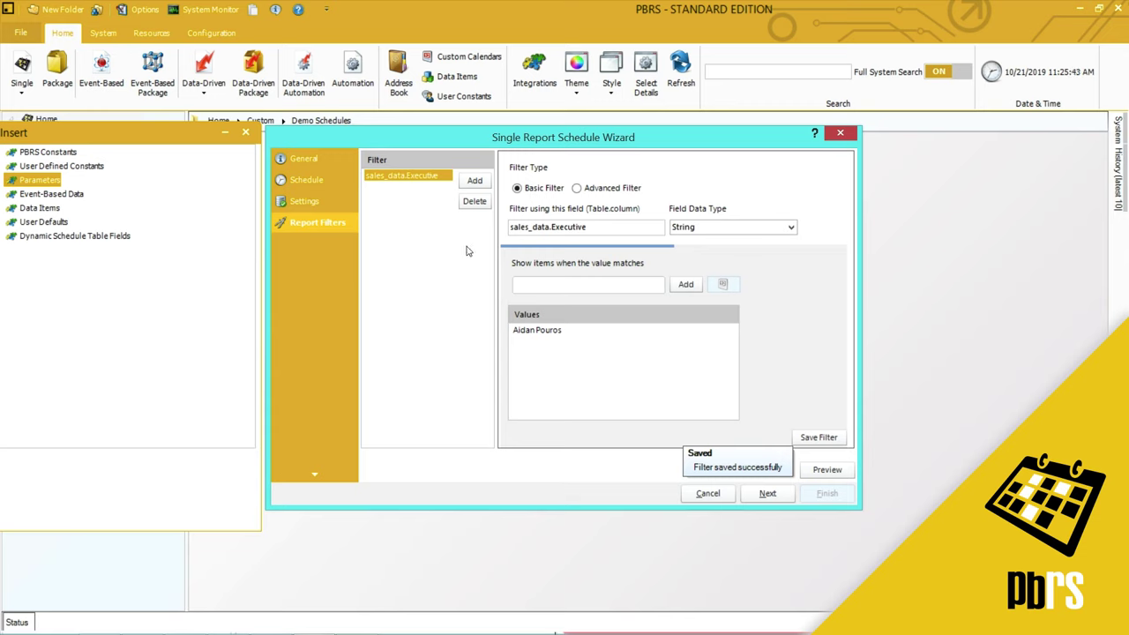
left_click(471, 185)
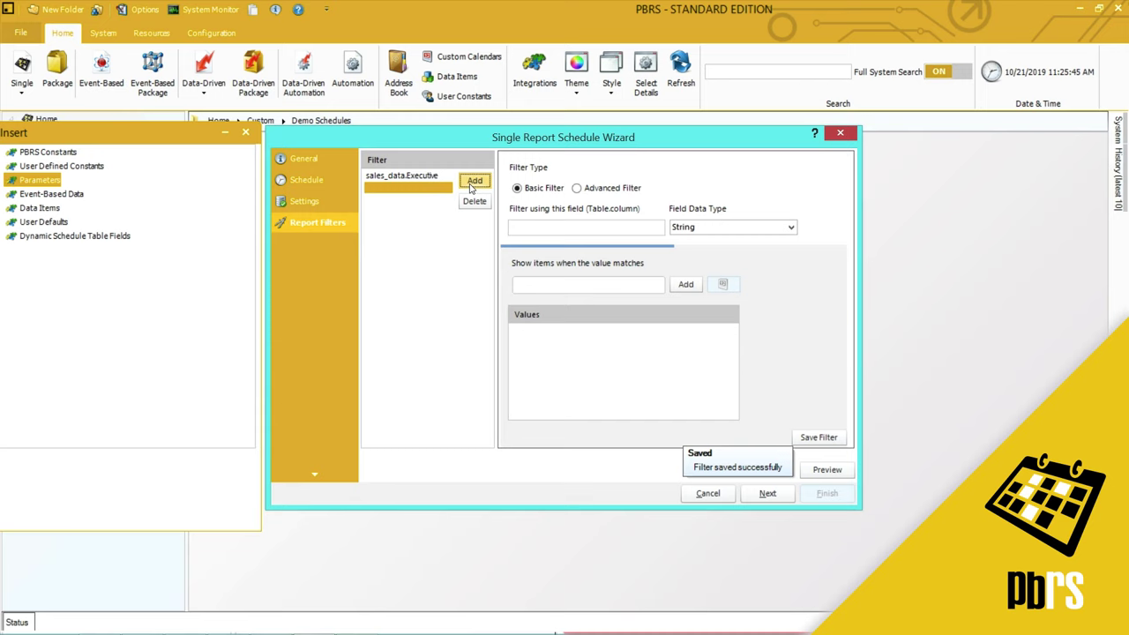
- Filter sales_data.Year as Numeric to 2015|2016|2017|2018|2019 and continue to Refresh Datasets
left_click(549, 222)
type("sales_")
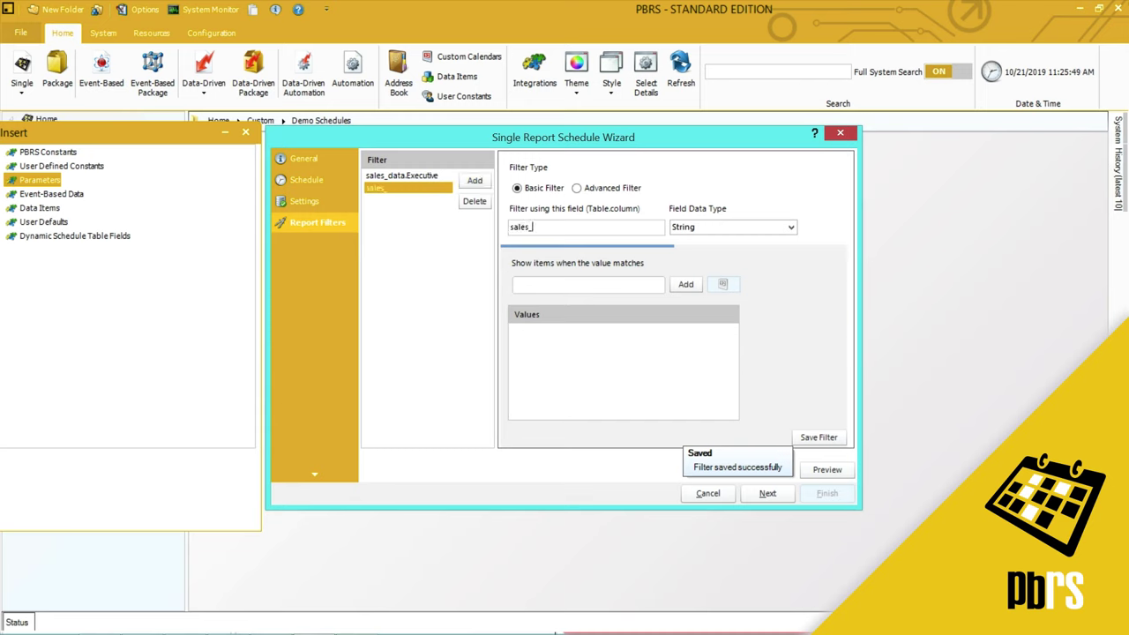
type("data.Year")
left_click(789, 228)
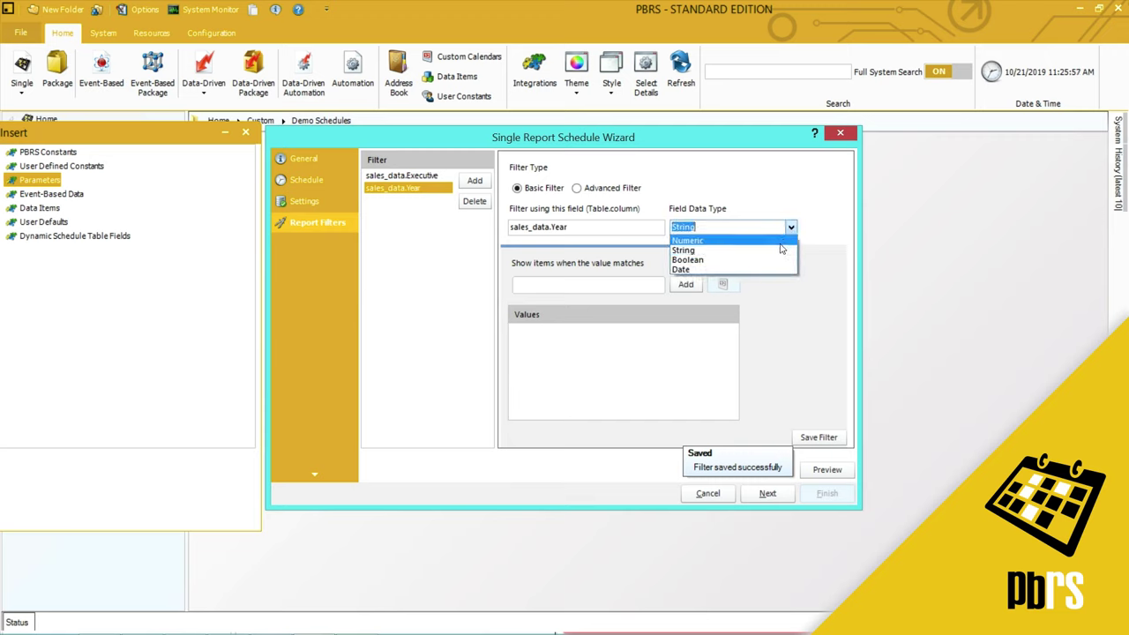
left_click(780, 243)
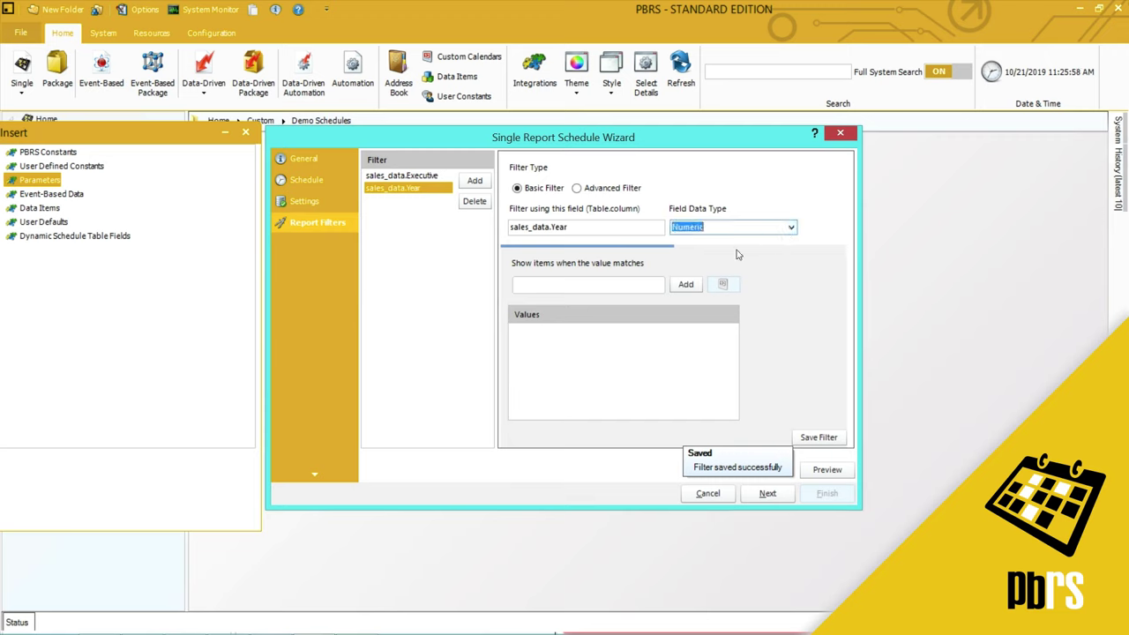
left_click(604, 286)
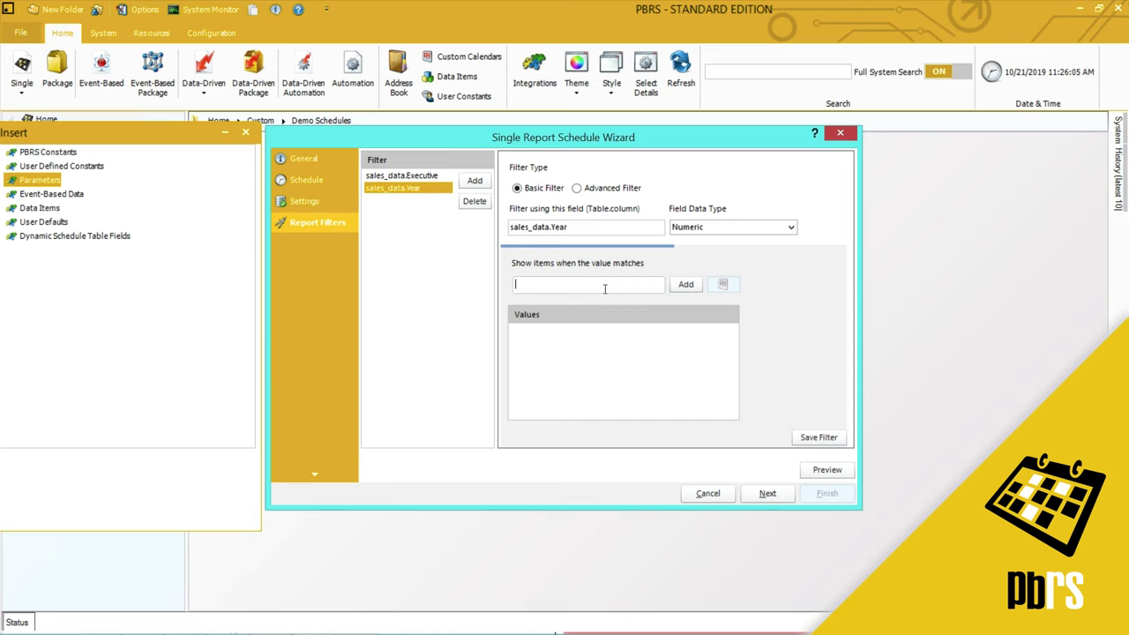
type("2015|2016|2017|2018|2019")
left_click(686, 284)
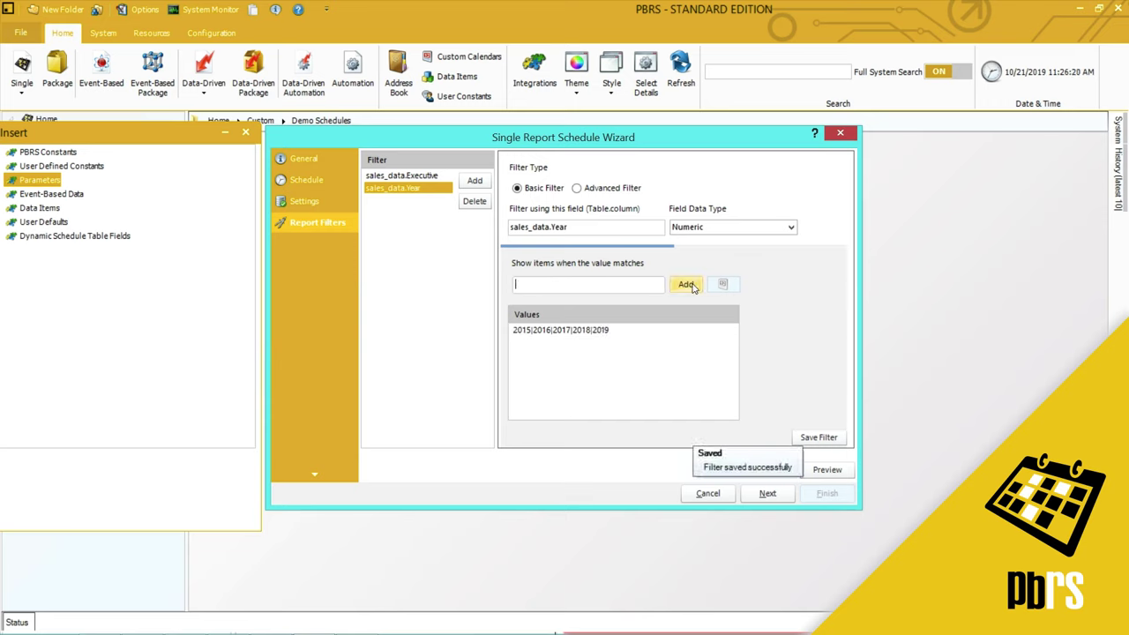
left_click(767, 496)
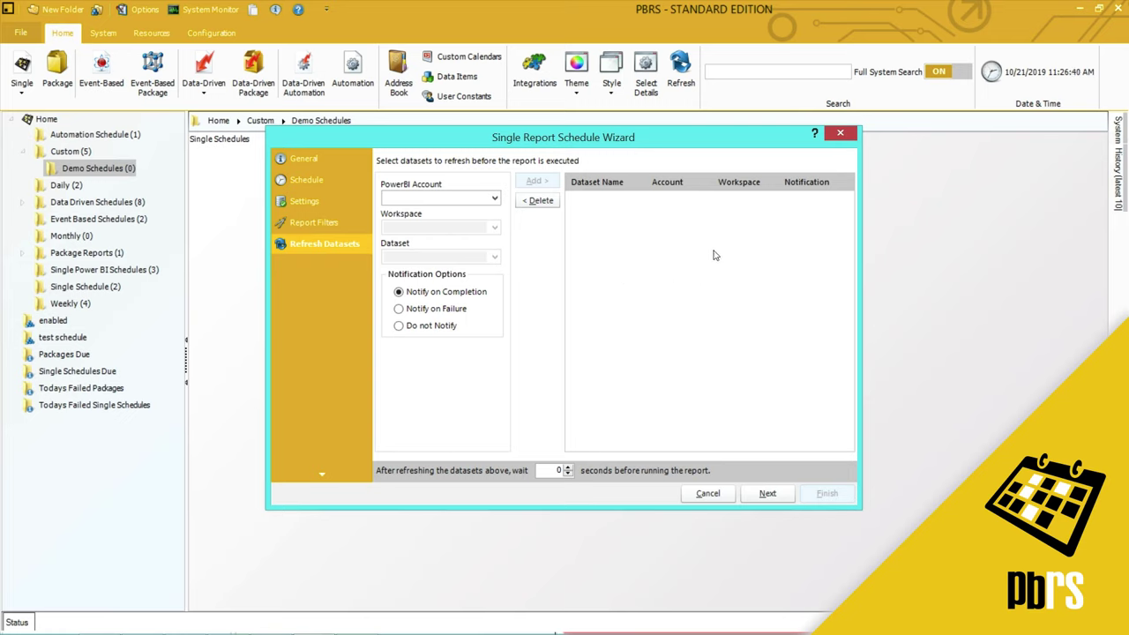
- Add a Disk destination writing to the Test Reports\Test PBRS Reports folder
left_click(767, 494)
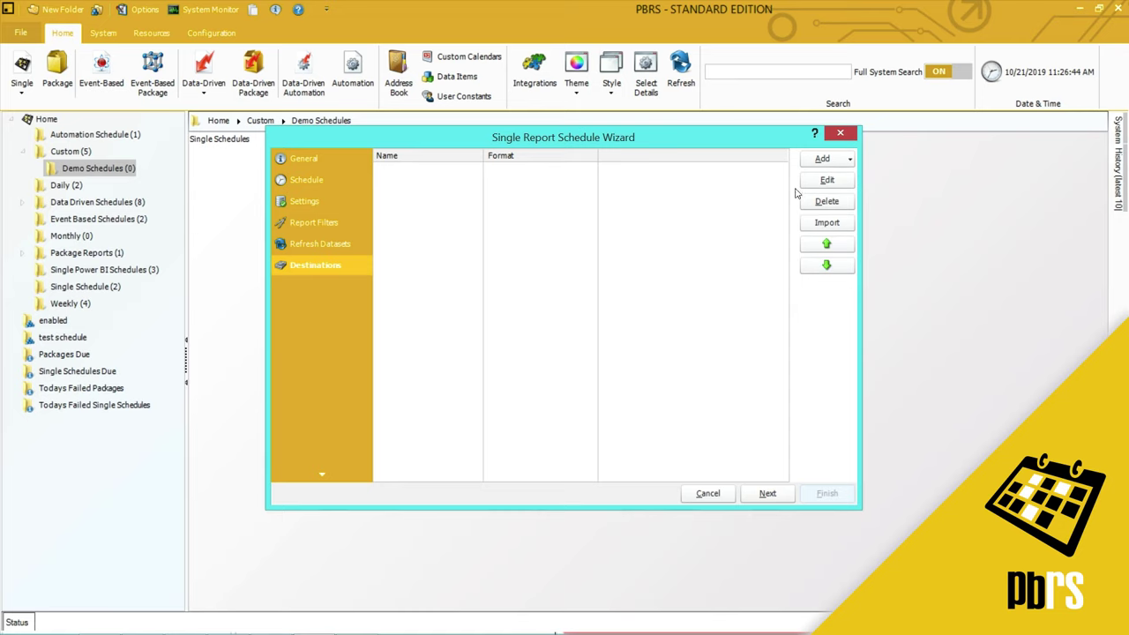
left_click(850, 159)
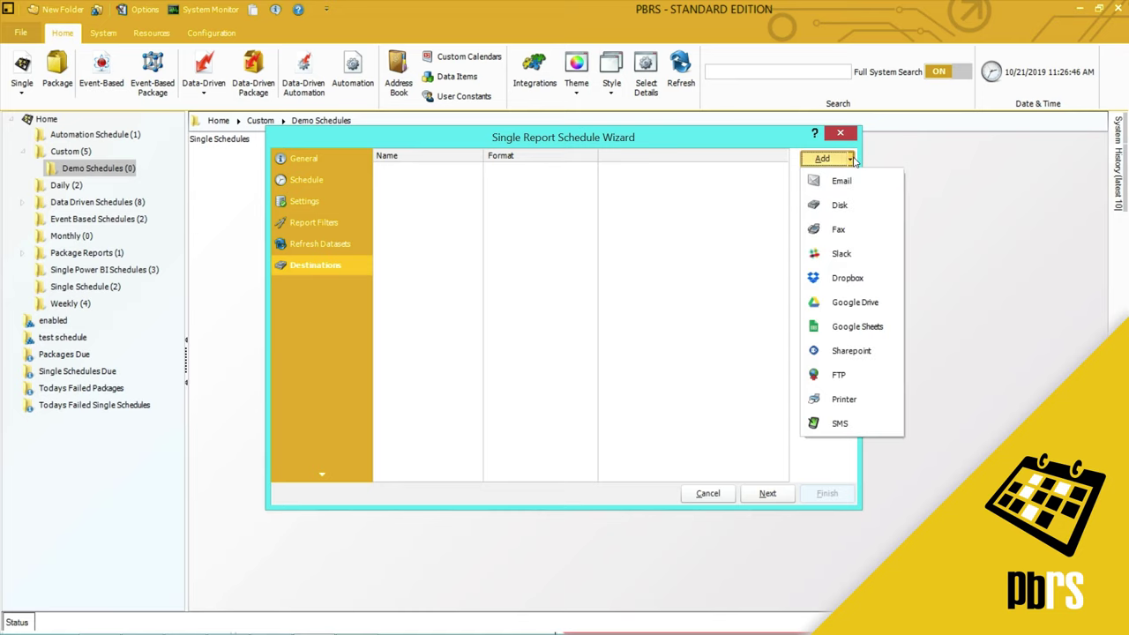
left_click(845, 205)
double_click(512, 440)
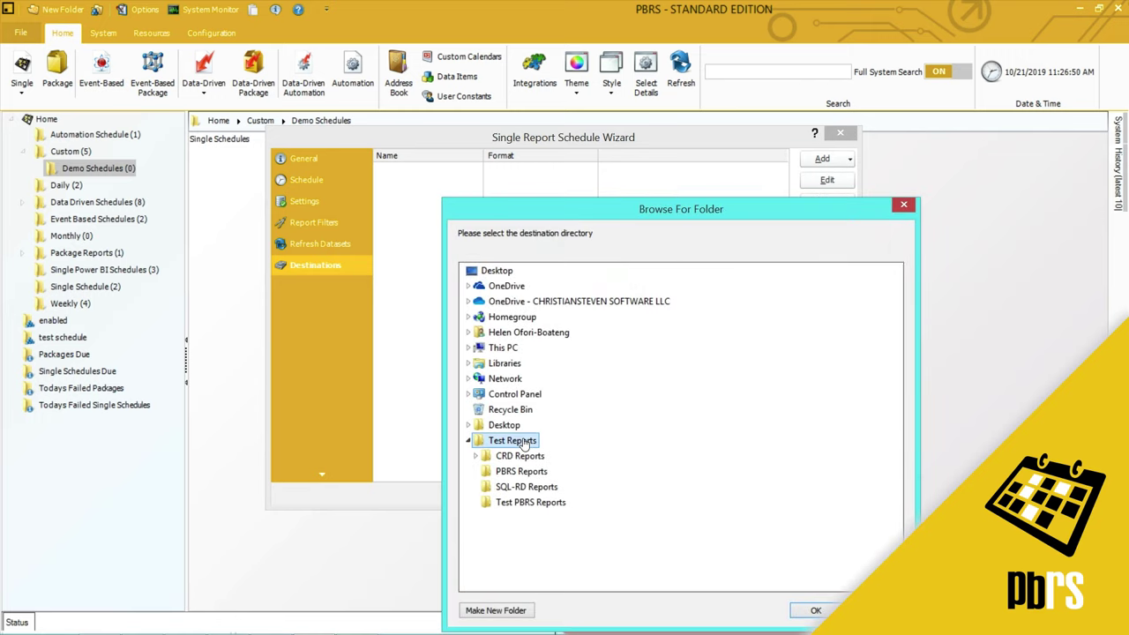
left_click(525, 500)
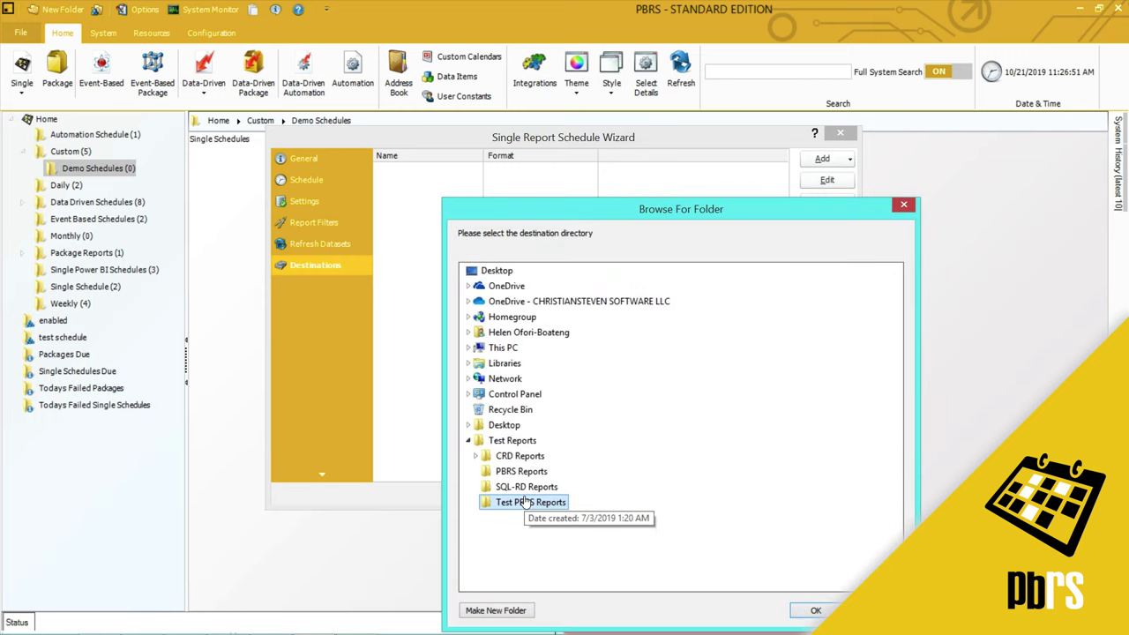
left_click(813, 610)
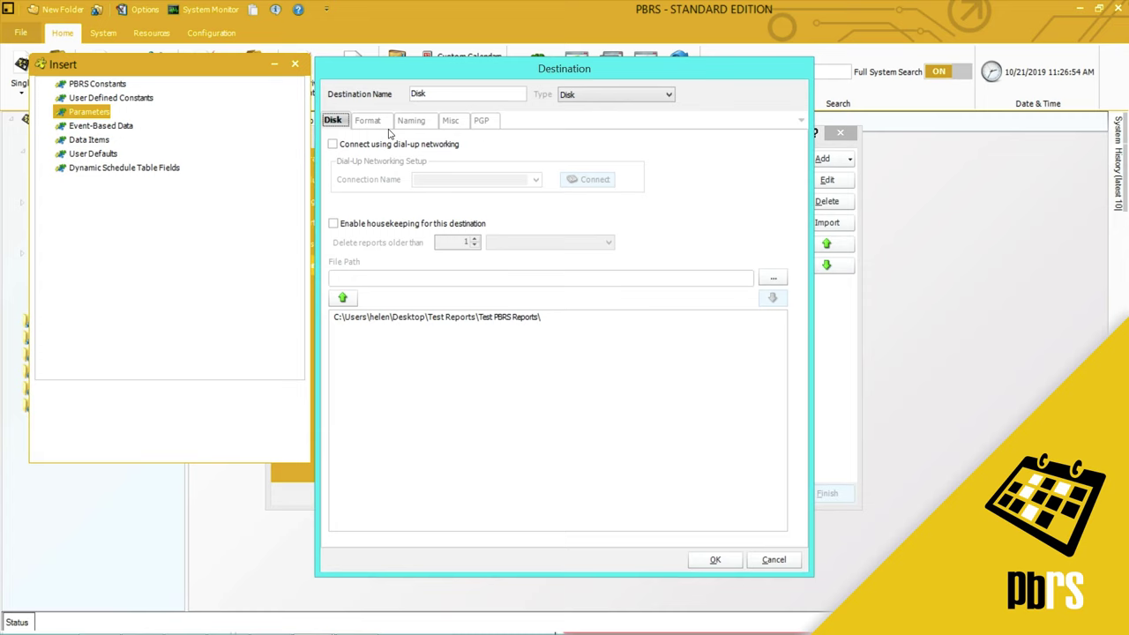
- Set the destination's output format to Acrobat Format (*.pdf) and save it
left_click(369, 120)
left_click(529, 141)
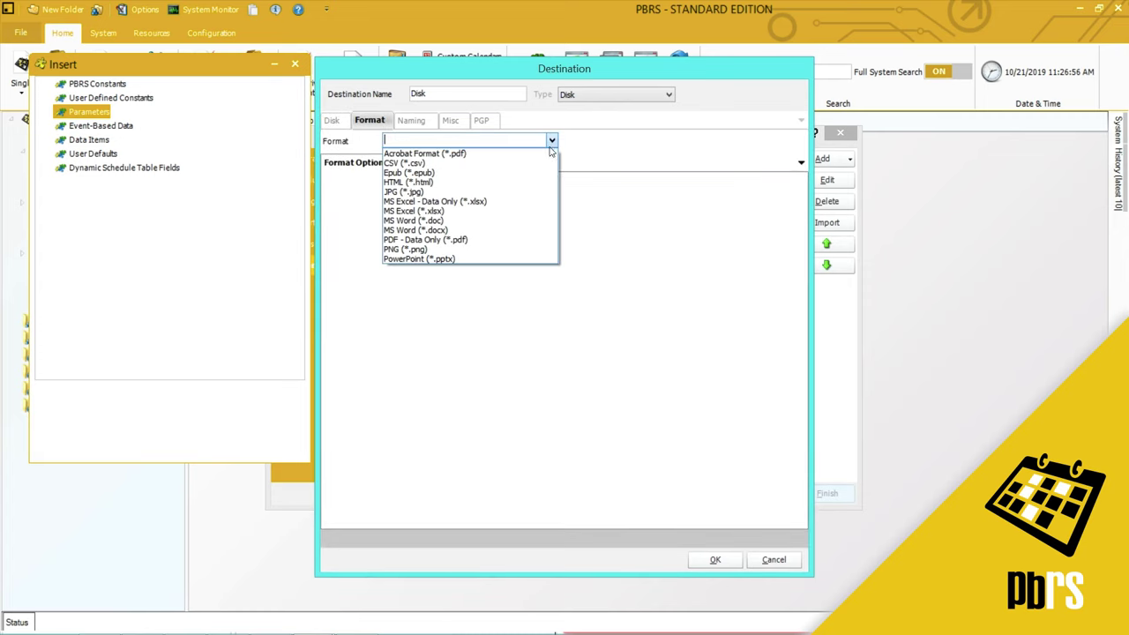
left_click(538, 153)
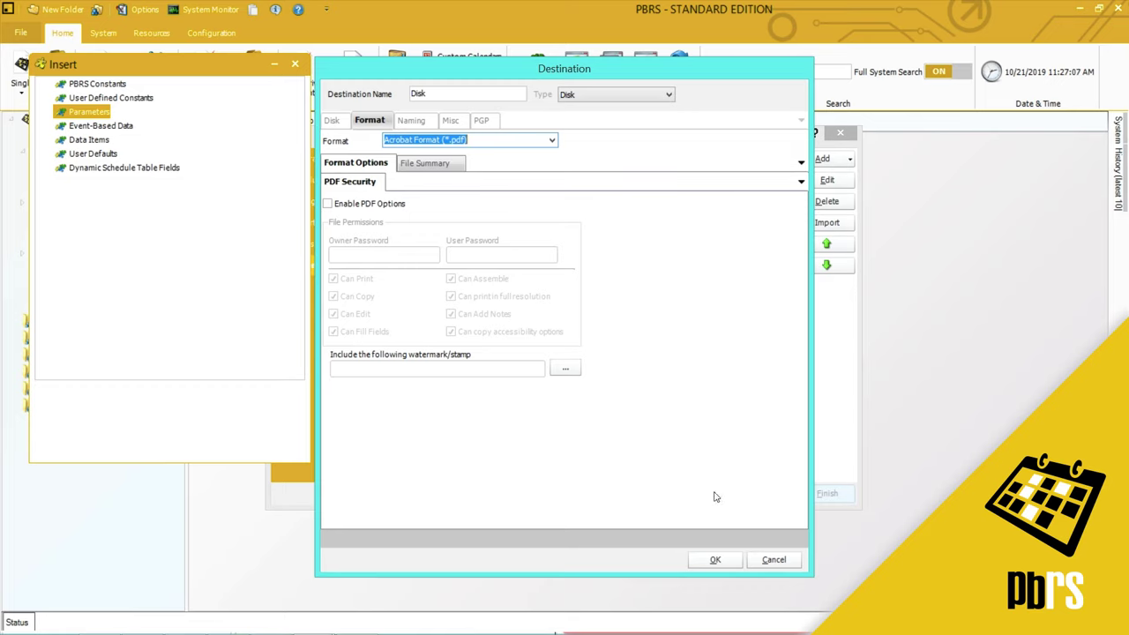
left_click(719, 559)
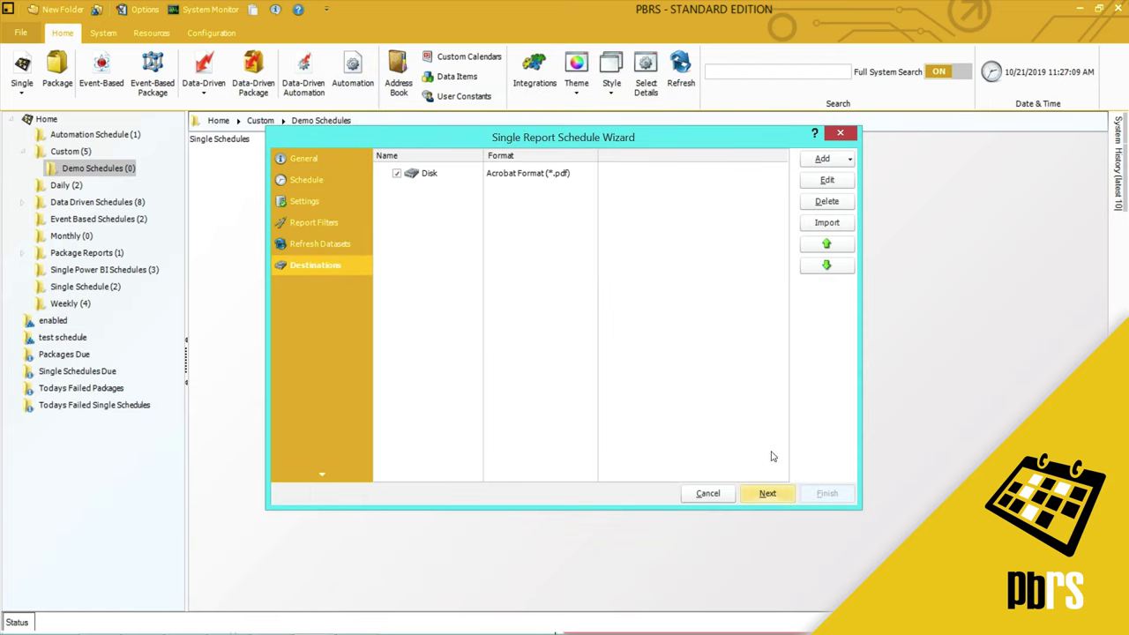
- Skip Exception Handling and Custom Tasks and finish the Property Sales schedule
left_click(764, 495)
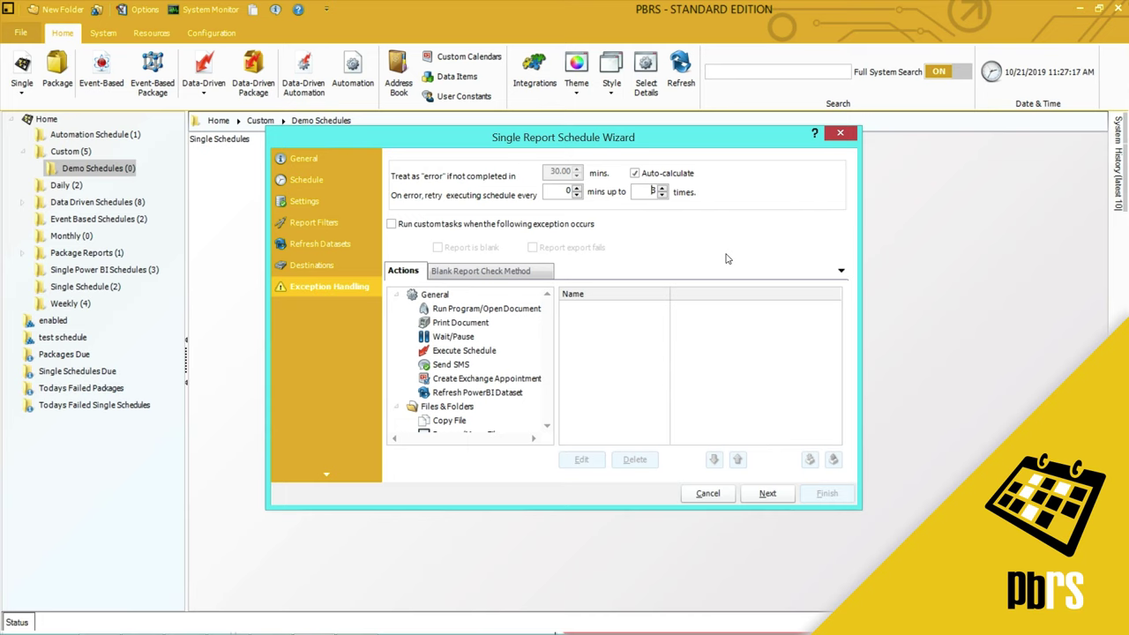
left_click(767, 493)
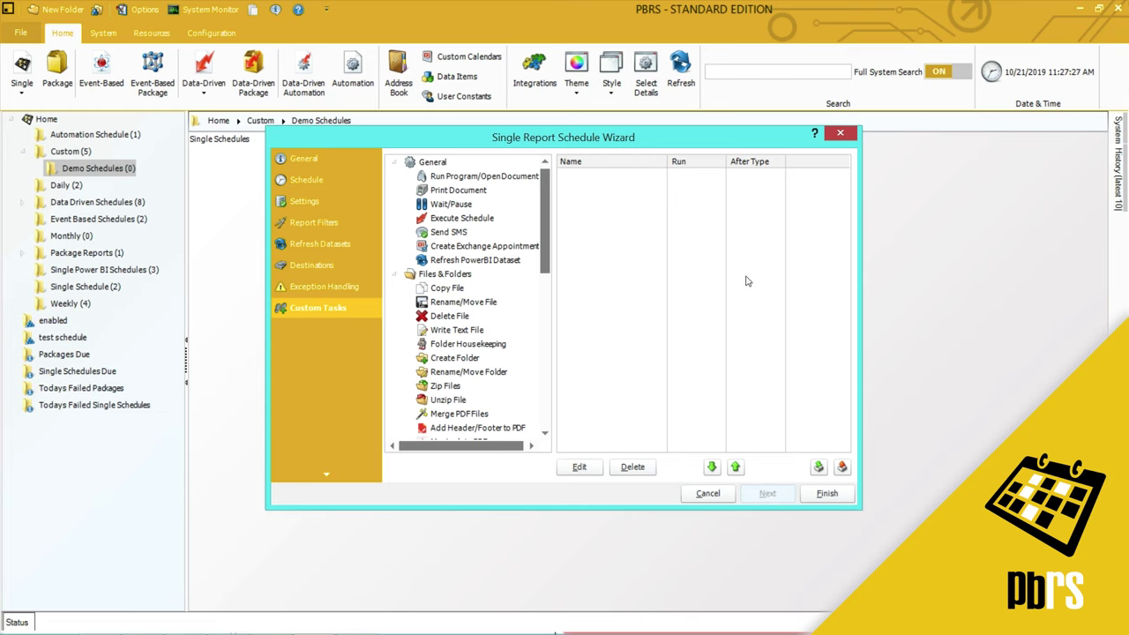
left_click(826, 494)
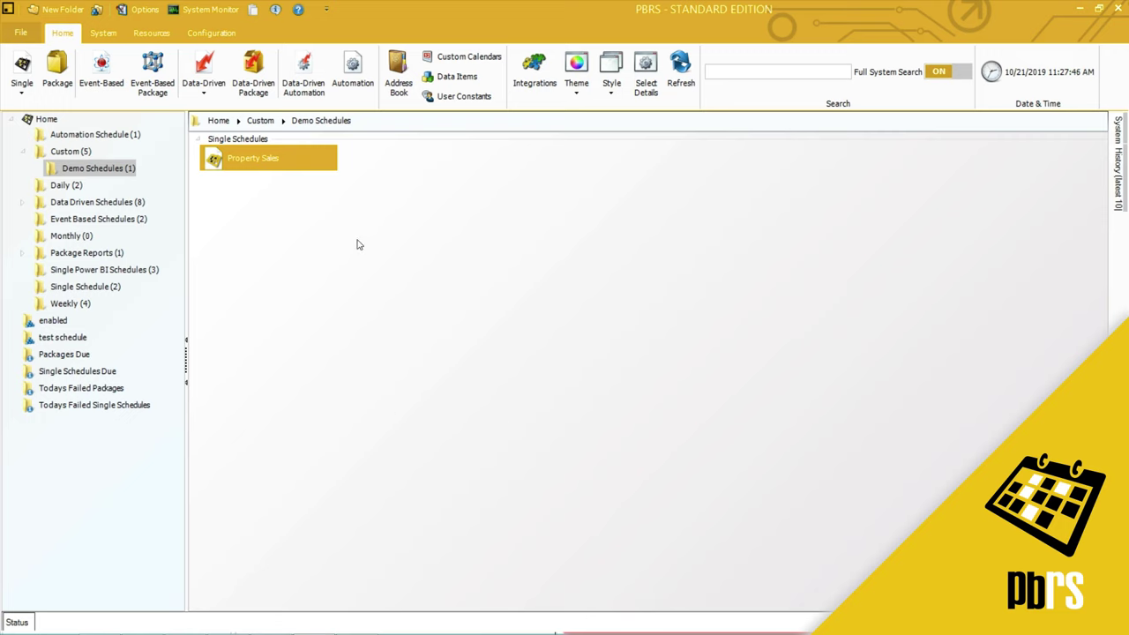
- Execute the Property Sales schedule now and open the Test PBRS Reports folder in File Explorer
right_click(309, 162)
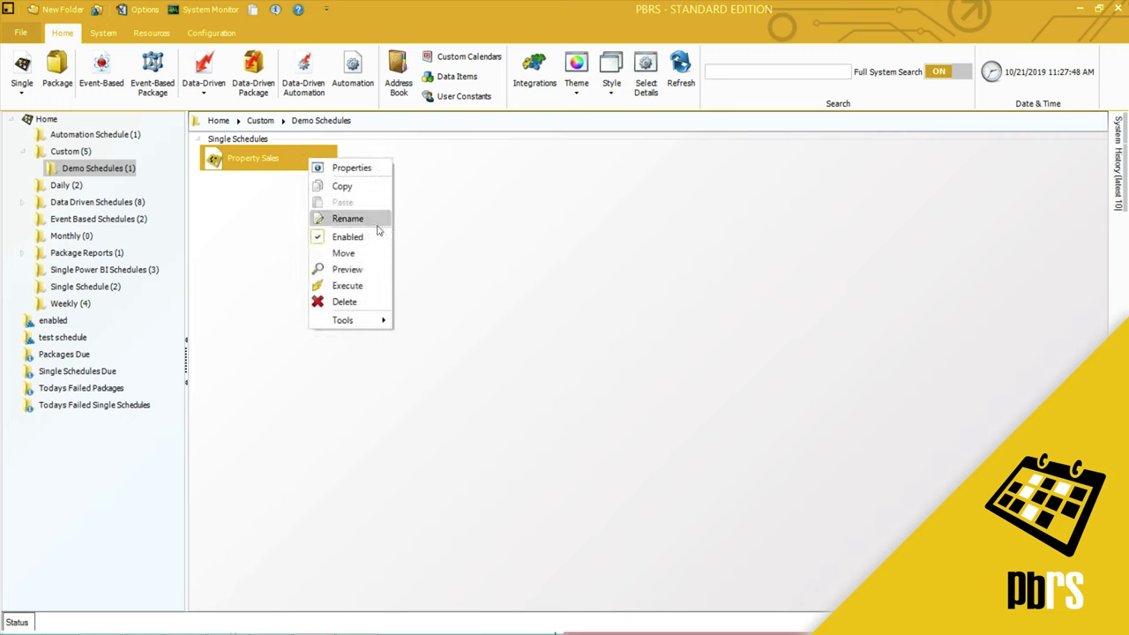
left_click(382, 287)
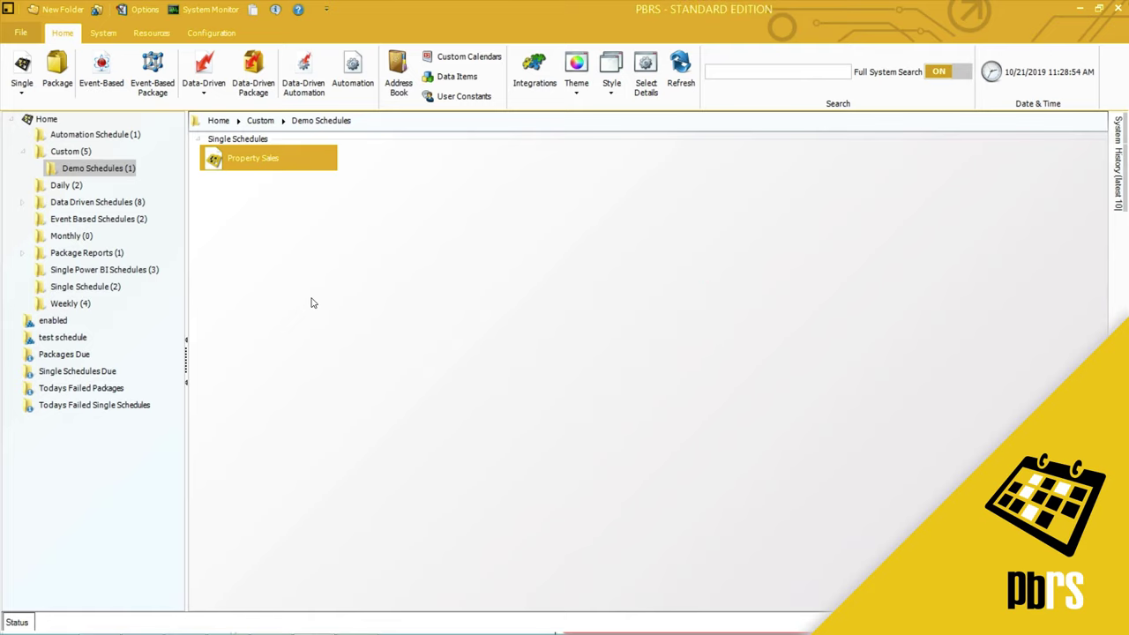
mouse_move(204, 629)
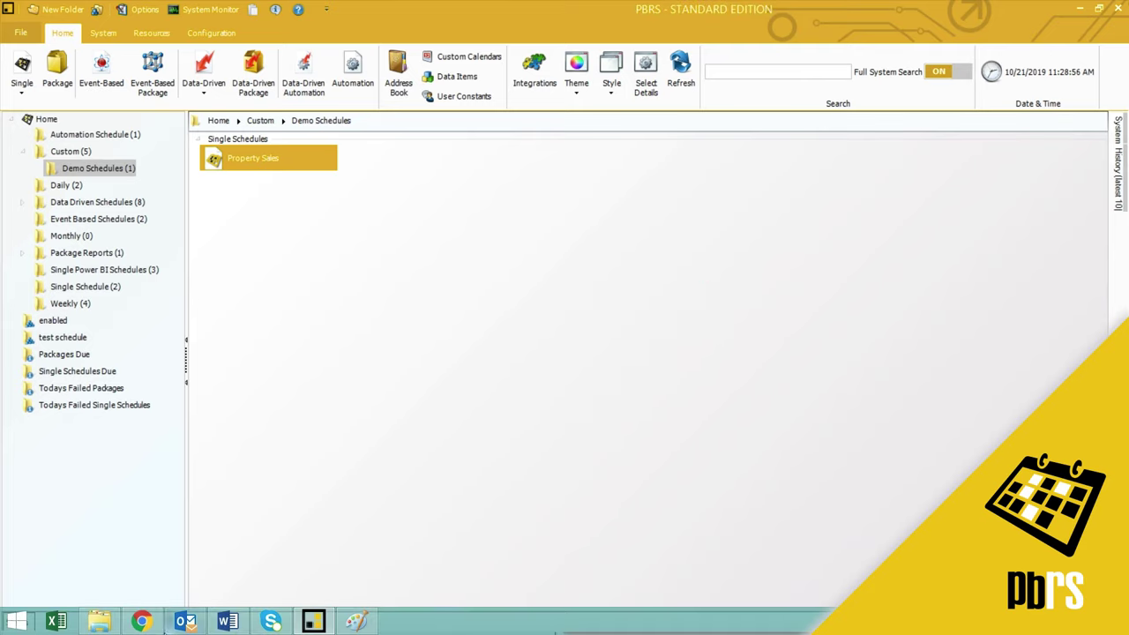
left_click(97, 622)
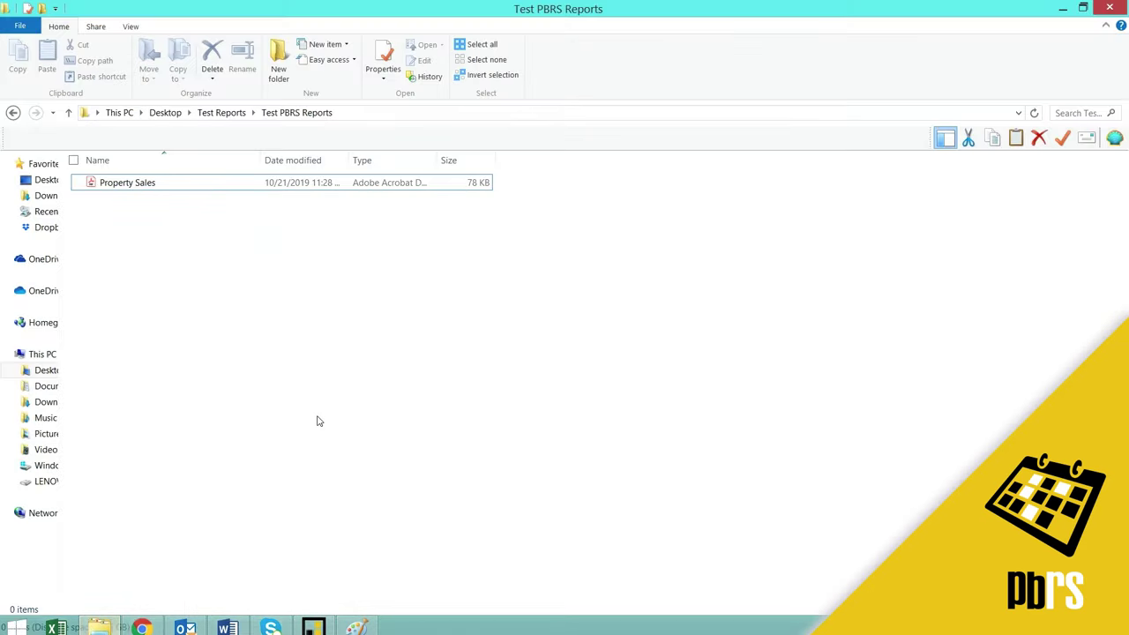
- Open Property Sales.pdf in Adobe Acrobat Reader DC
double_click(209, 183)
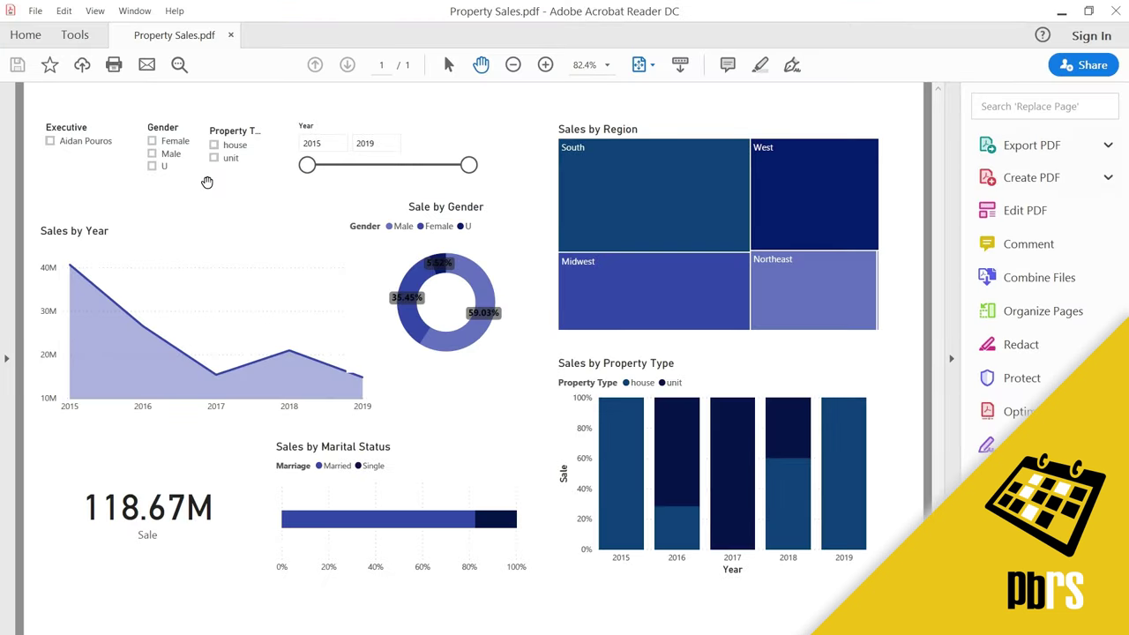